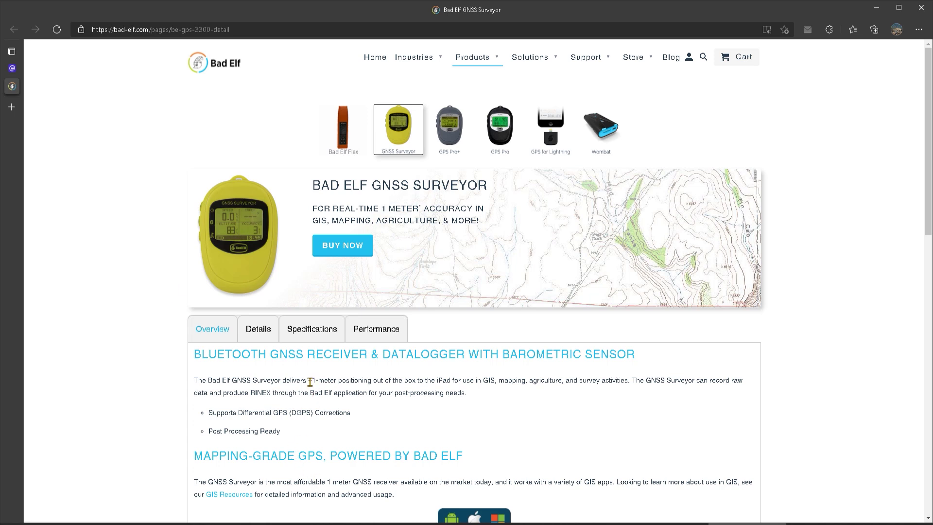
Step: Highlight the ~1-meter positioning claim in the GNSS Surveyor overview, clear the selection, and switch to Google Earth Pro
{"action": "left_click_drag", "start_coordinate": [309, 381], "coordinate": [372, 381]}
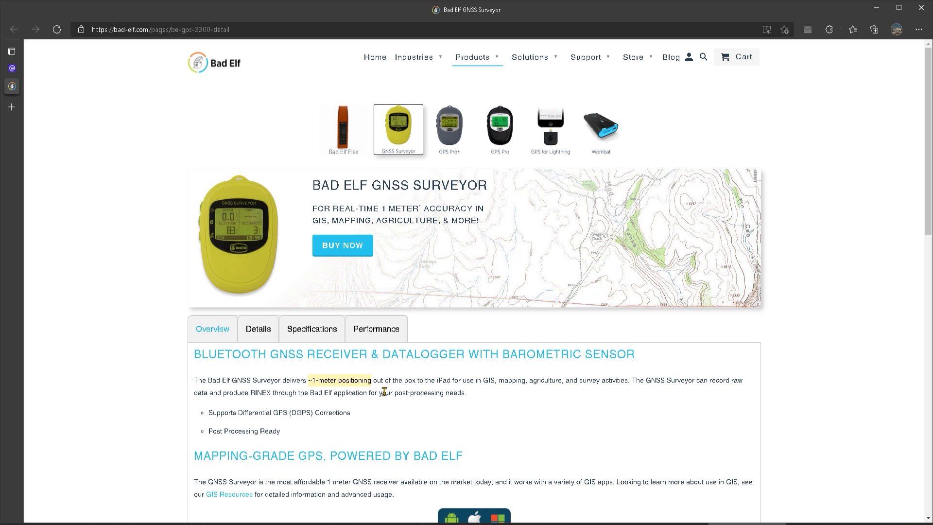
{"action": "left_click", "coordinate": [343, 382]}
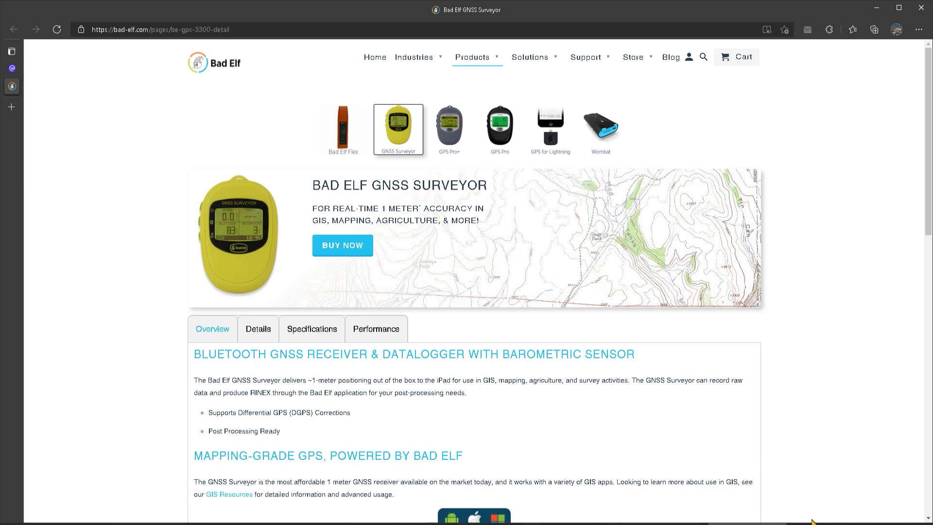
{"action": "mouse_move", "coordinate": [826, 524]}
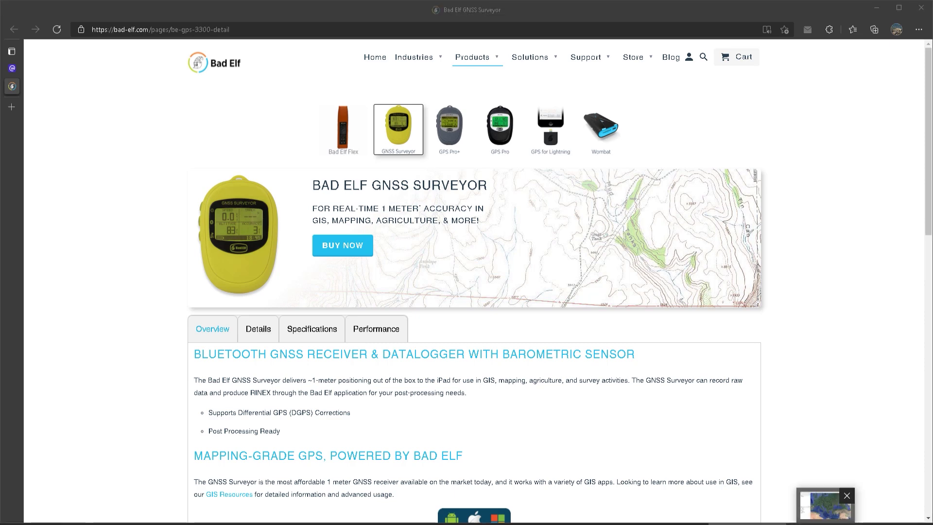
{"action": "left_click", "coordinate": [825, 506]}
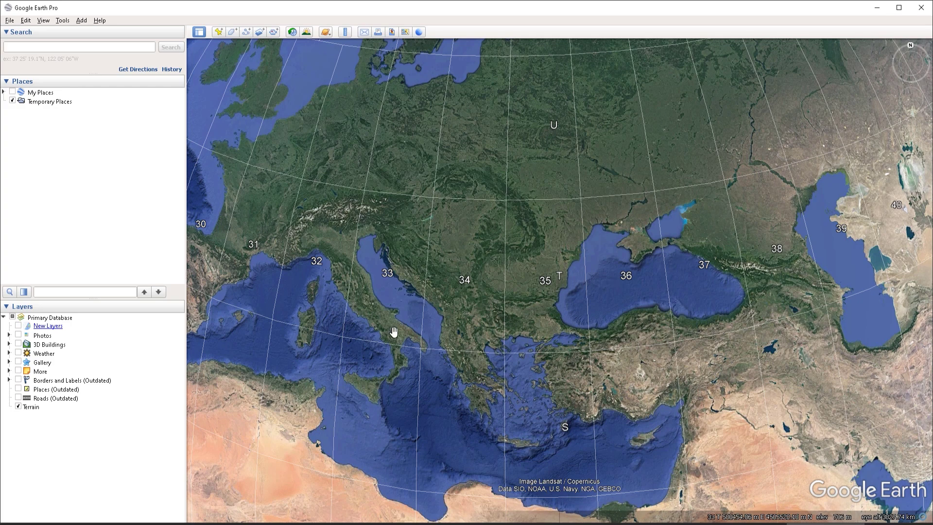
Step: Try to bring Track.gpx from the Desktop folder straight onto the globe view
{"action": "left_click", "coordinate": [336, 524]}
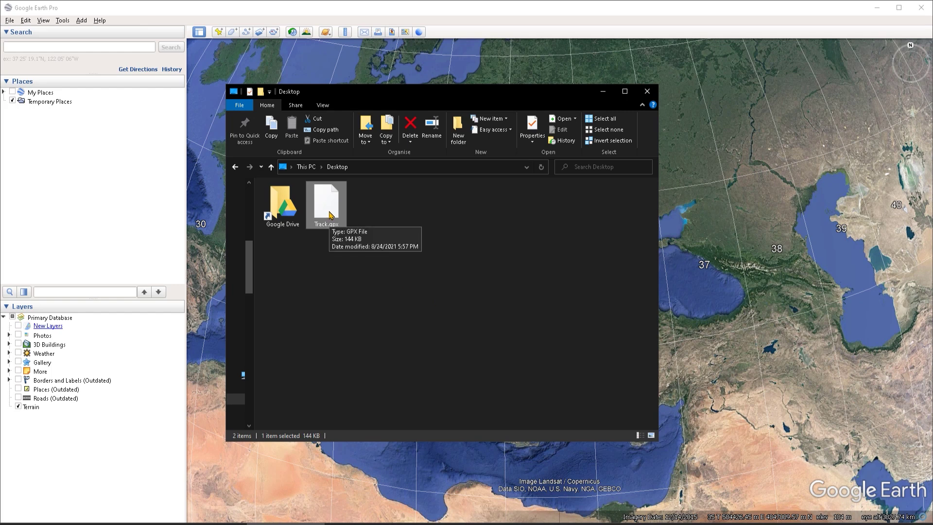
{"action": "left_click_drag", "start_coordinate": [328, 213], "coordinate": [661, 280]}
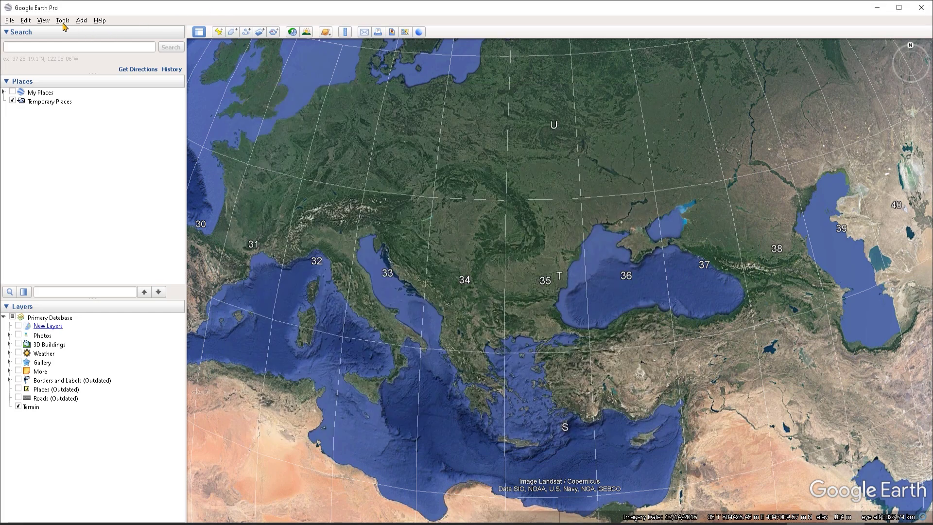
Step: Open the GPS import settings and choose to import from a file instead of a GPS device
{"action": "left_click", "coordinate": [62, 22]}
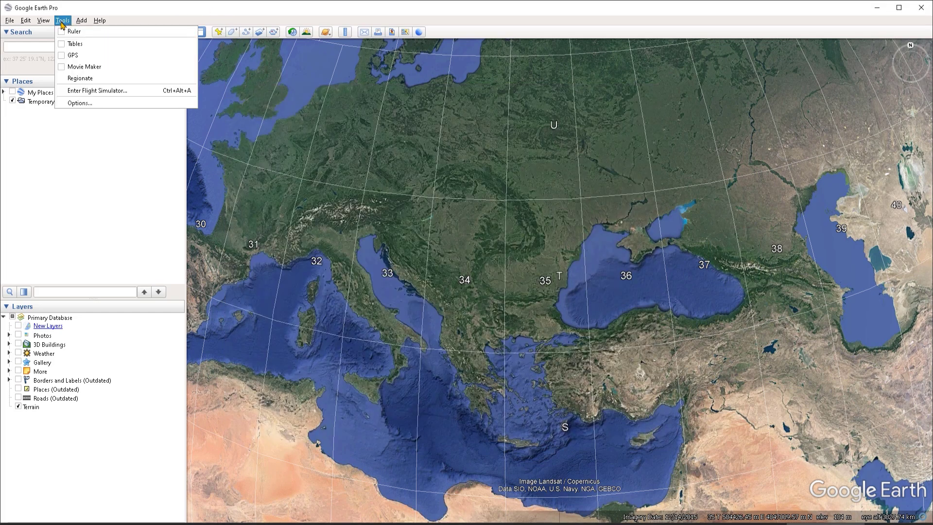
{"action": "left_click", "coordinate": [83, 57]}
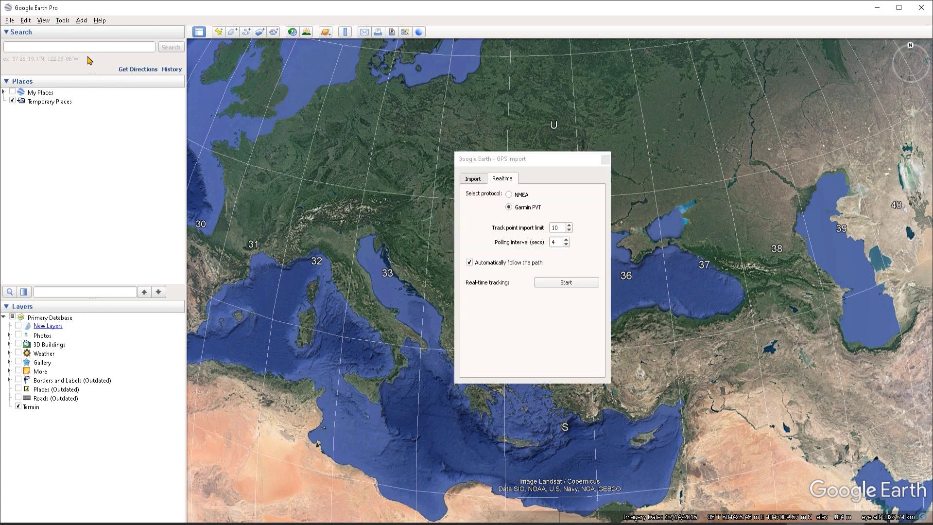
{"action": "left_click", "coordinate": [482, 179]}
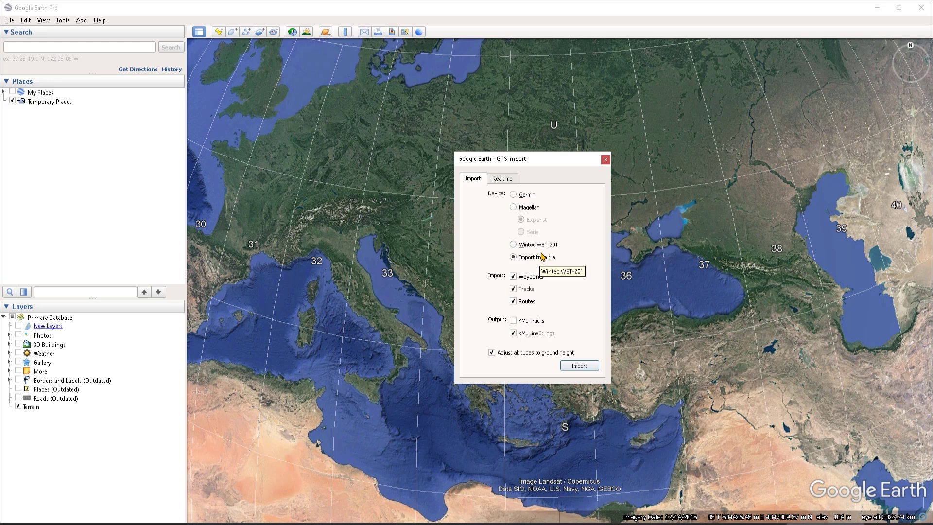
{"action": "left_click", "coordinate": [526, 196]}
{"action": "left_click", "coordinate": [529, 261]}
Step: Enable both KML Tracks and KML LineStrings as output, with altitudes adjusted to ground height
{"action": "left_click", "coordinate": [523, 334]}
{"action": "left_click", "coordinate": [524, 335]}
{"action": "left_click", "coordinate": [515, 322]}
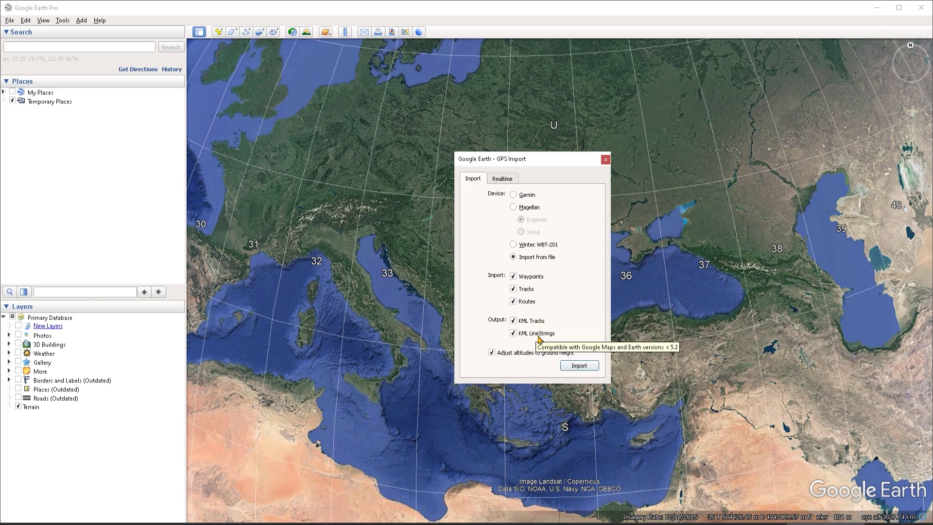
{"action": "left_click", "coordinate": [492, 353]}
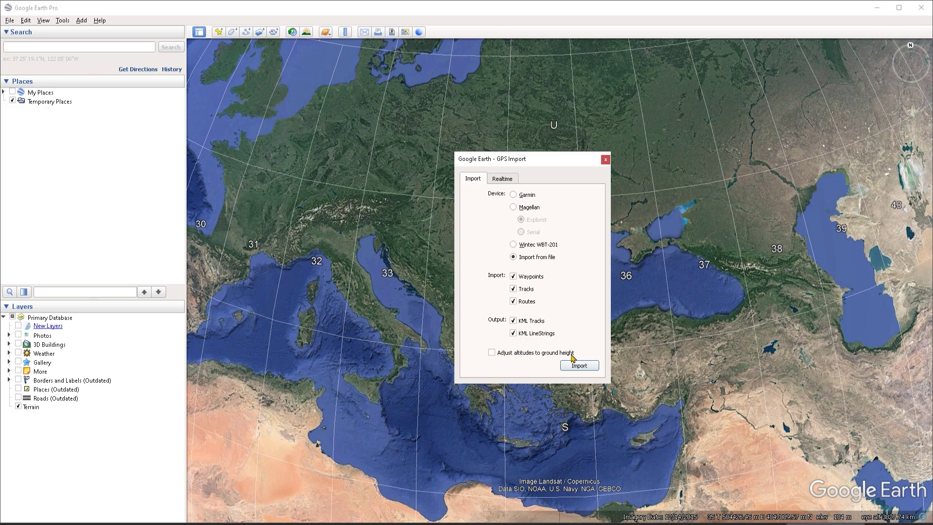
{"action": "left_click", "coordinate": [498, 355]}
Step: Import Track.gpx from the Desktop and dismiss the load summary
{"action": "left_click", "coordinate": [587, 370]}
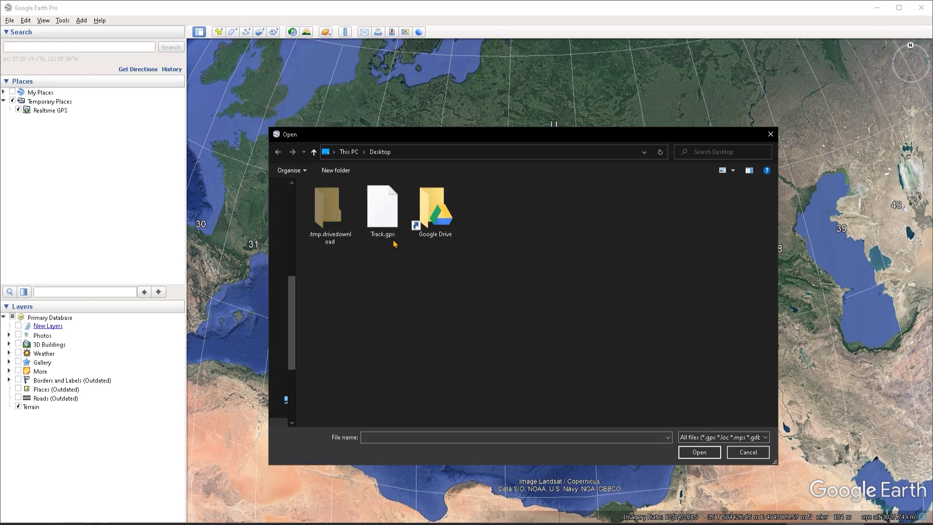
{"action": "left_click", "coordinate": [393, 237]}
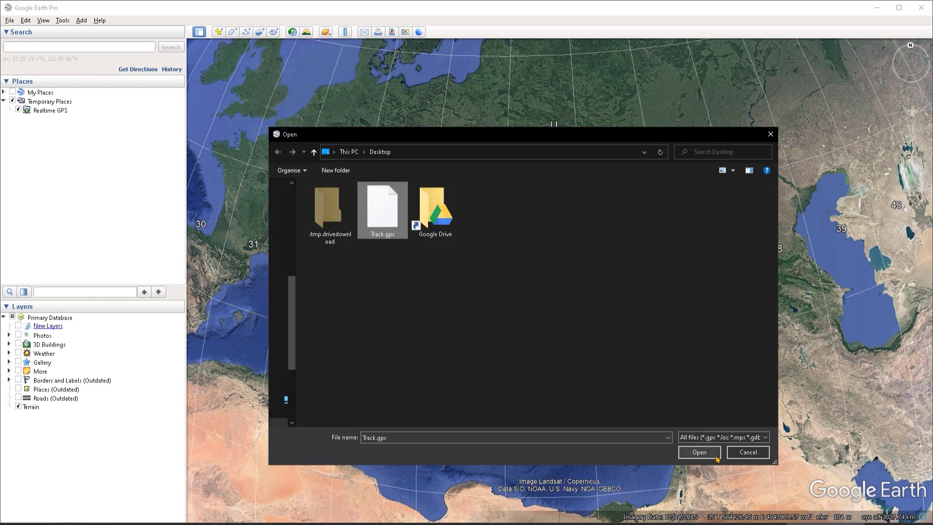
{"action": "left_click", "coordinate": [700, 453]}
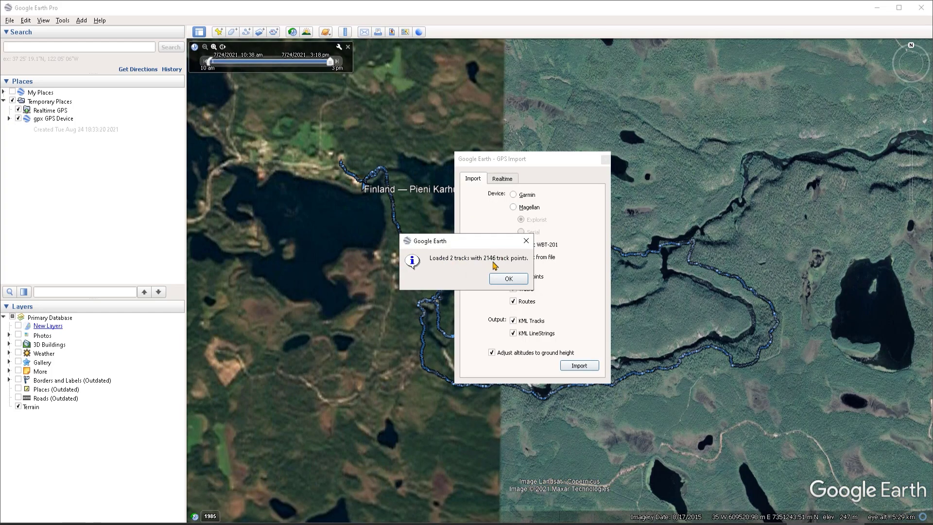
{"action": "left_click", "coordinate": [509, 279]}
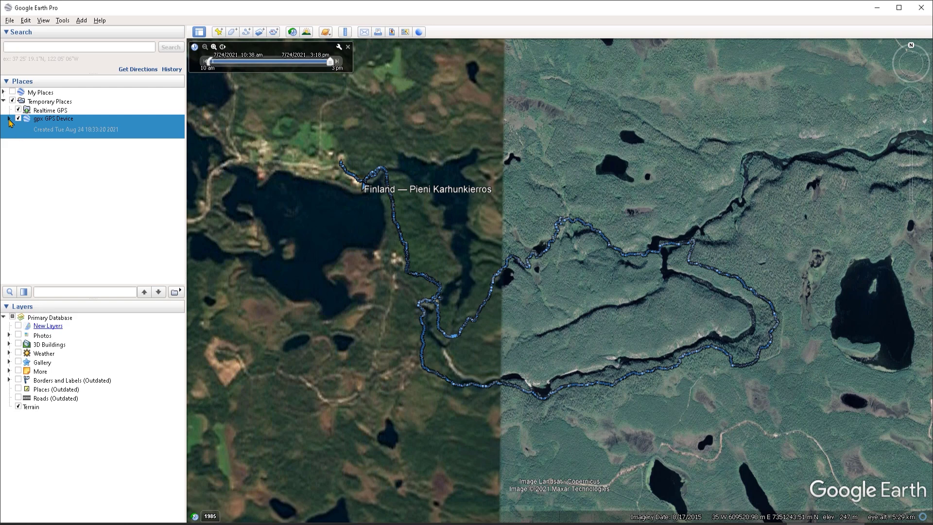
Step: Expand the imported GPS data's Tracks folder and compare the track, points and path by switching their visibility off and on
{"action": "left_click", "coordinate": [9, 119]}
{"action": "left_click", "coordinate": [15, 142]}
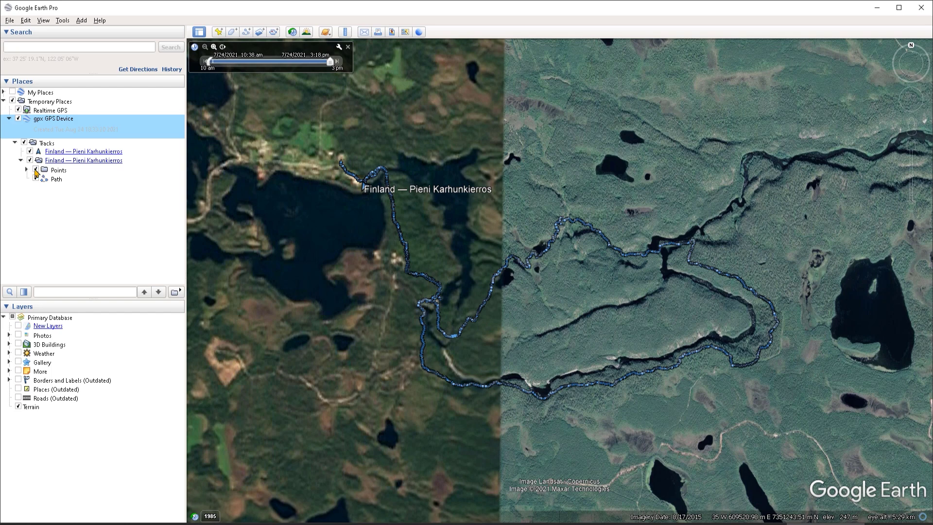
{"action": "left_click", "coordinate": [35, 170]}
{"action": "left_click", "coordinate": [37, 179]}
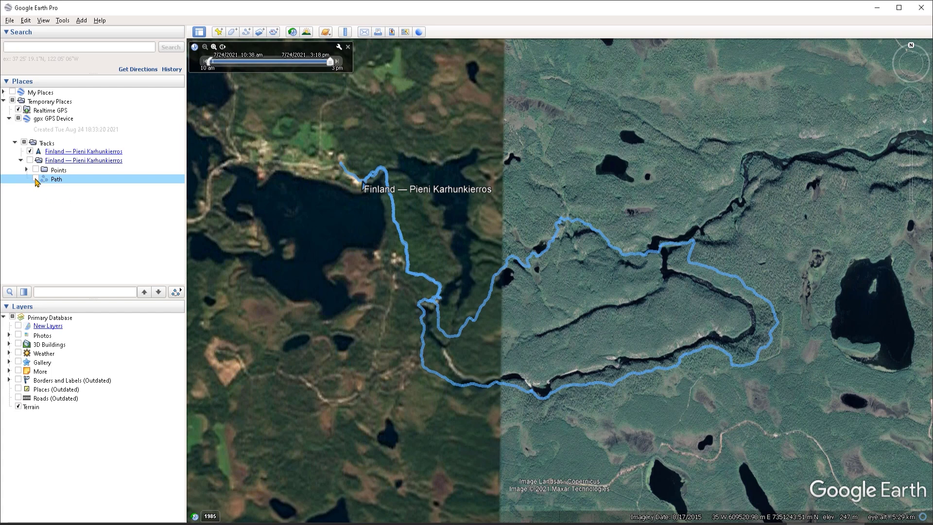
{"action": "left_click", "coordinate": [30, 151]}
{"action": "left_click", "coordinate": [36, 179]}
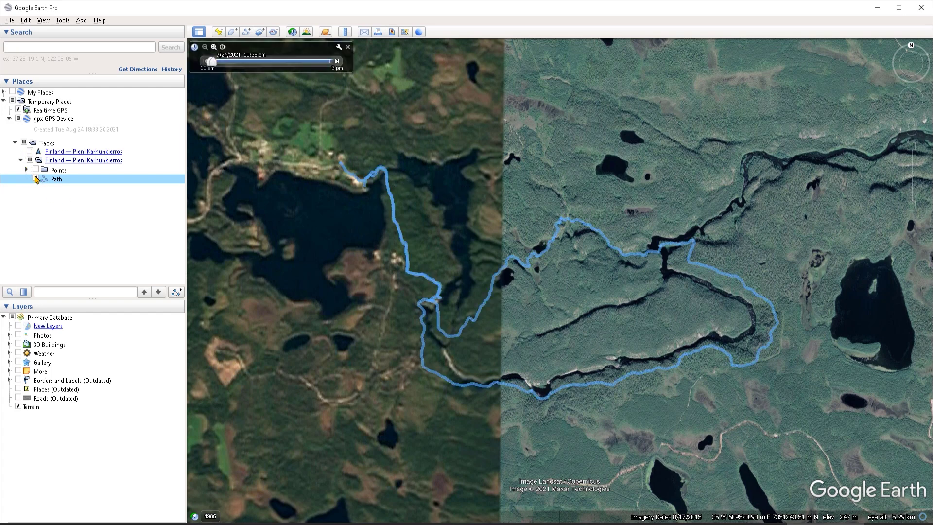
{"action": "left_click", "coordinate": [35, 169]}
{"action": "left_click", "coordinate": [34, 219]}
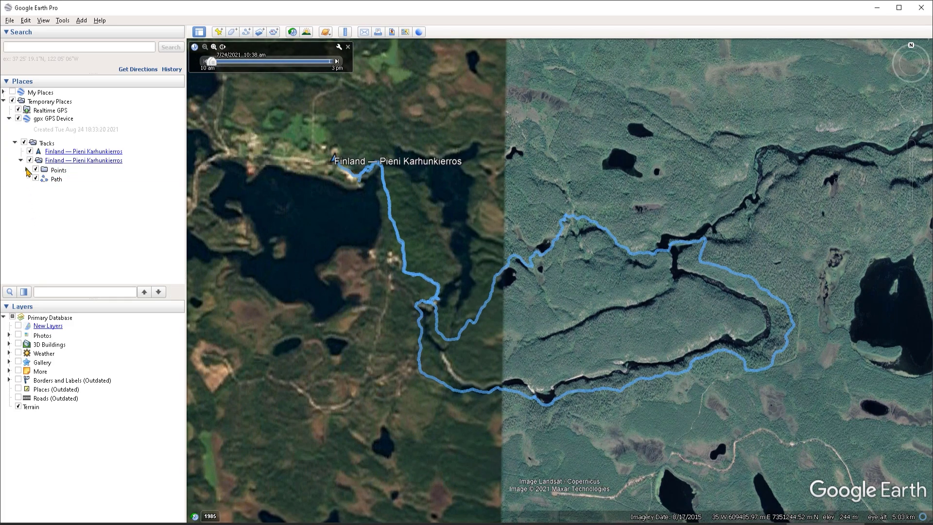
Step: Expand the Points folder and examine the details of track point Finland — Pieni Karhunkierros-13, then close its balloon
{"action": "left_click", "coordinate": [27, 169]}
{"action": "scroll", "coordinate": [96, 224], "scroll_direction": "down", "scroll_amount": 3}
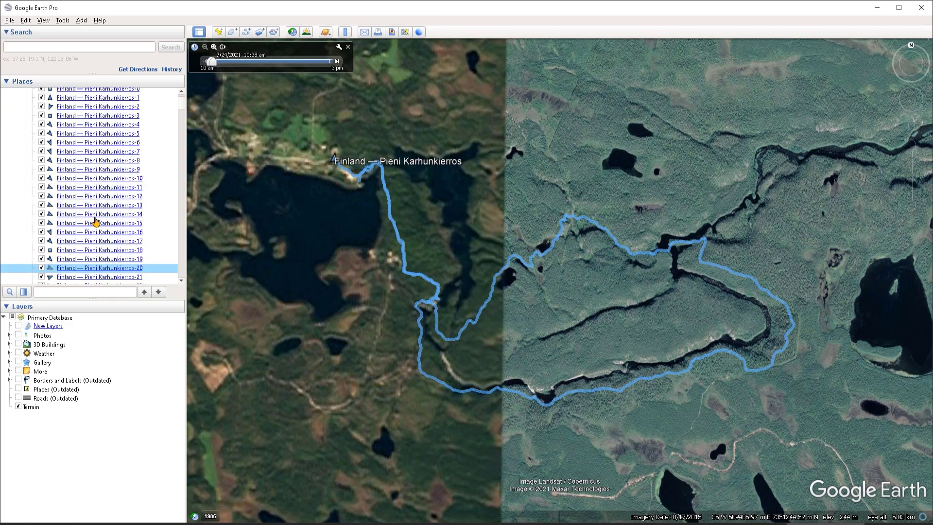
{"action": "left_click", "coordinate": [90, 205]}
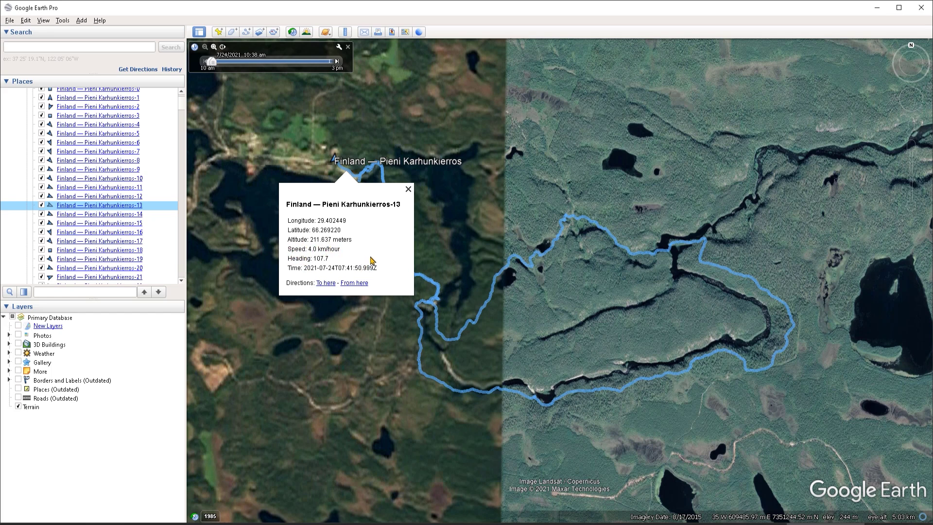
{"action": "left_click", "coordinate": [626, 434]}
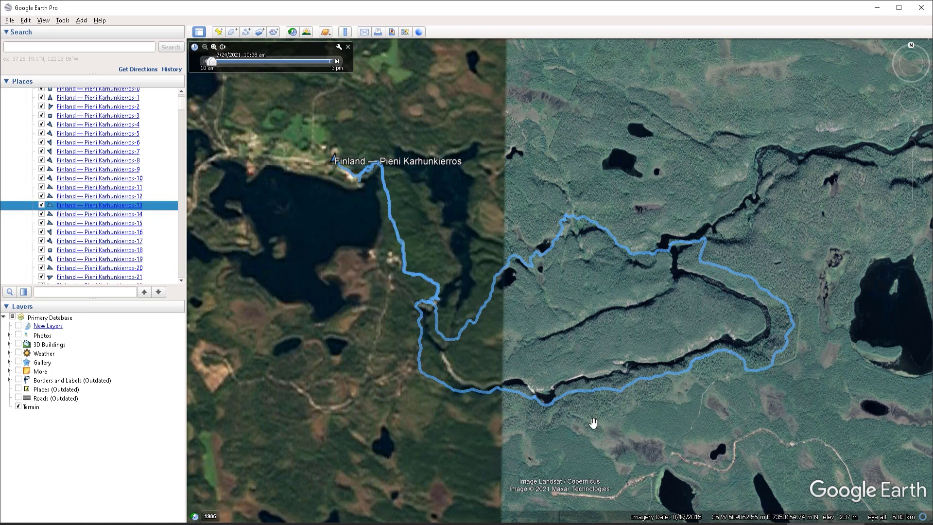